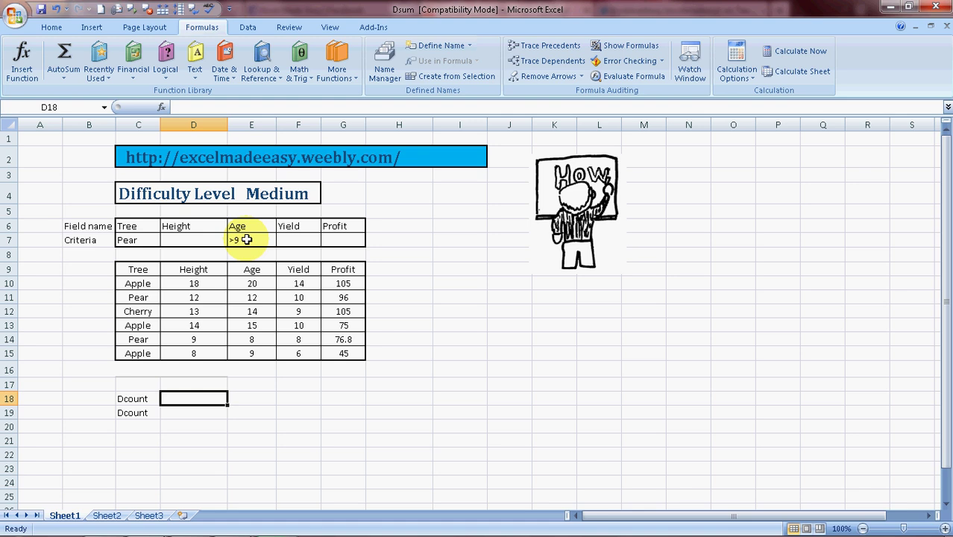
Begin a DCOUNT formula in cell D18 with the tree table including its headers, C9:G15, as the database.
type("=")
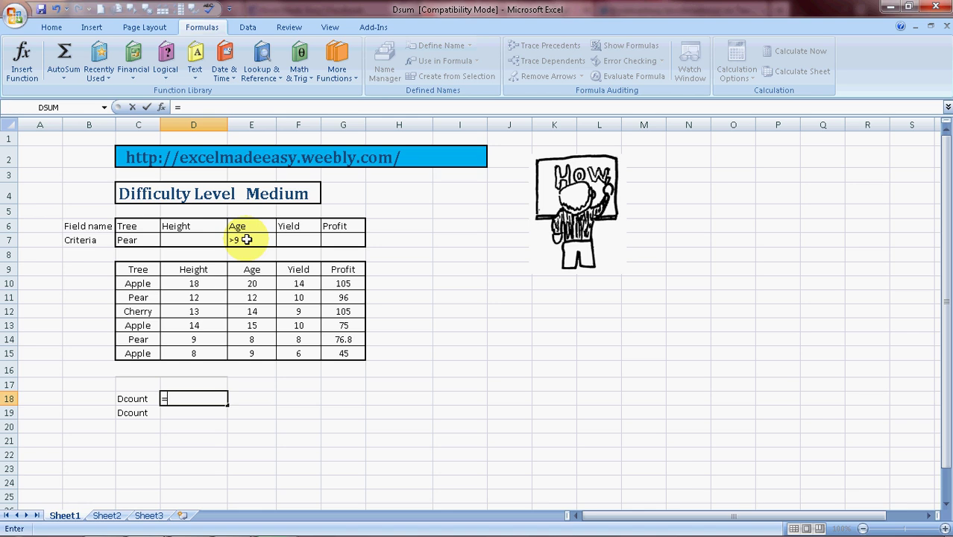
key("BackSpace")
type("+dco")
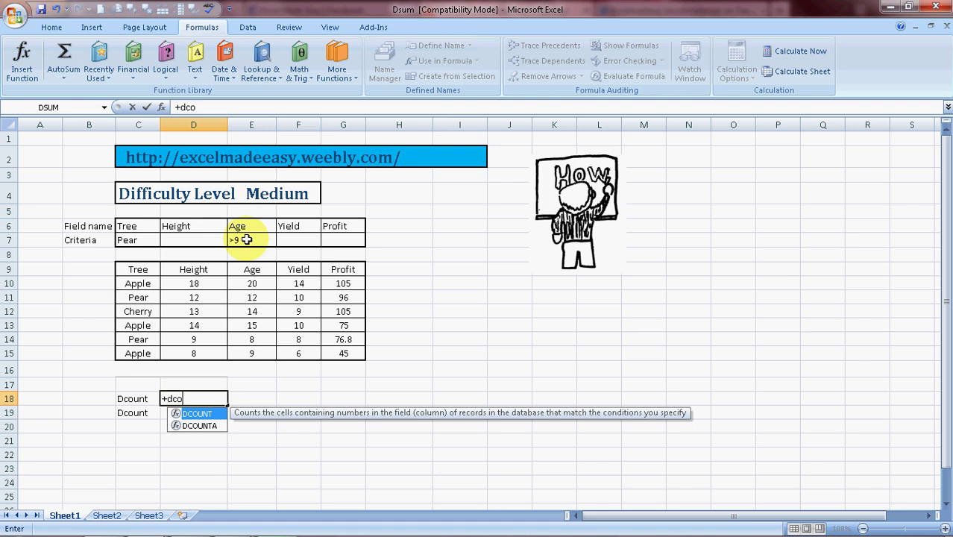
type("unt")
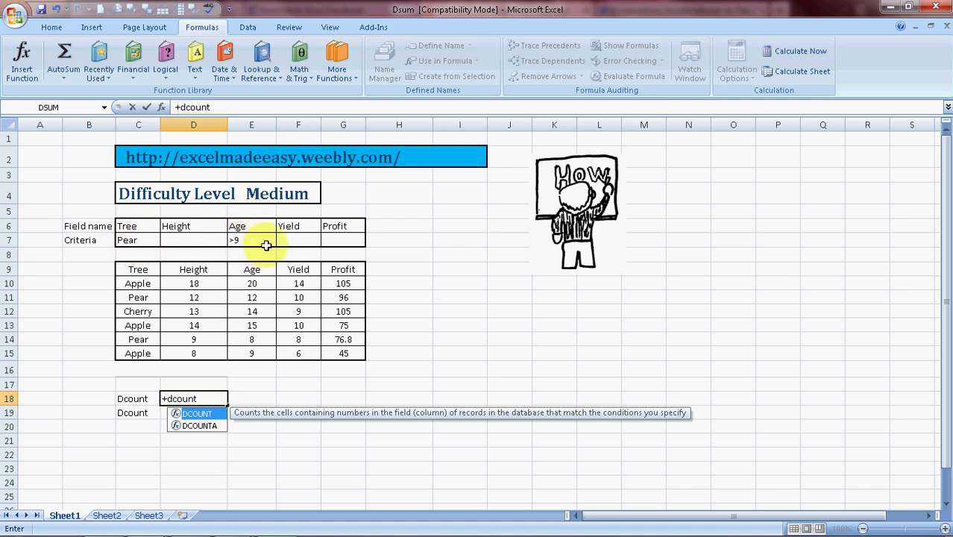
type("(")
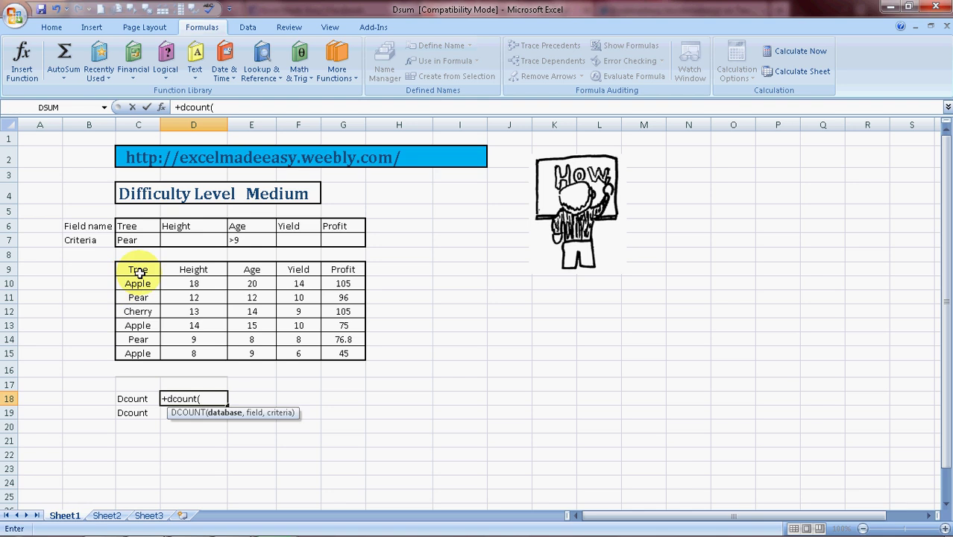
left_click_drag(139, 273, 343, 354)
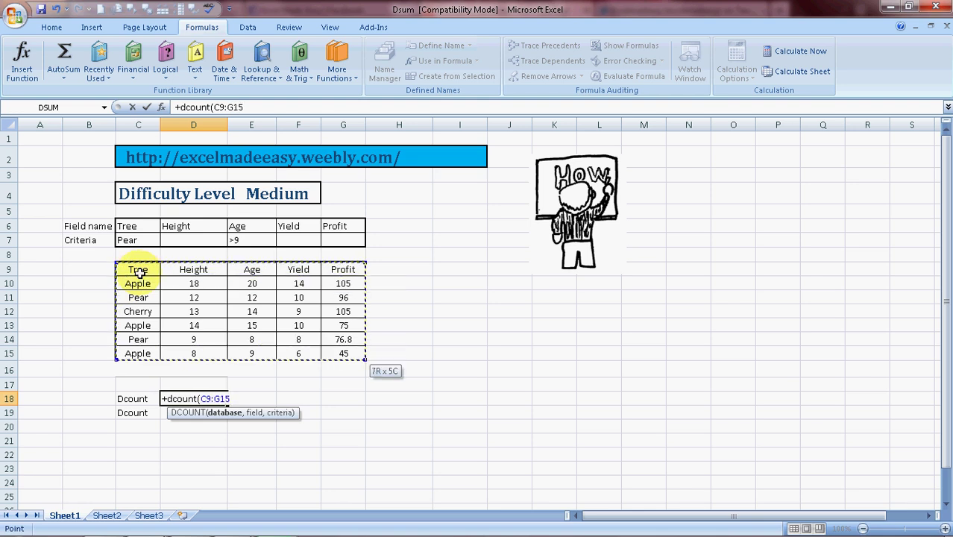
type(",")
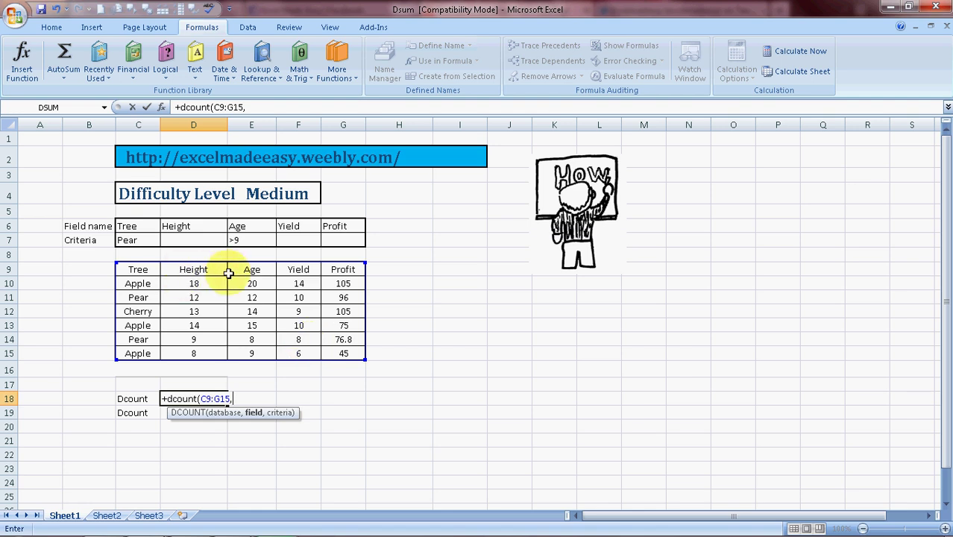
Add the Height header D9 as the formula's field argument and convert that reference to the literal text "Height".
left_click(201, 271)
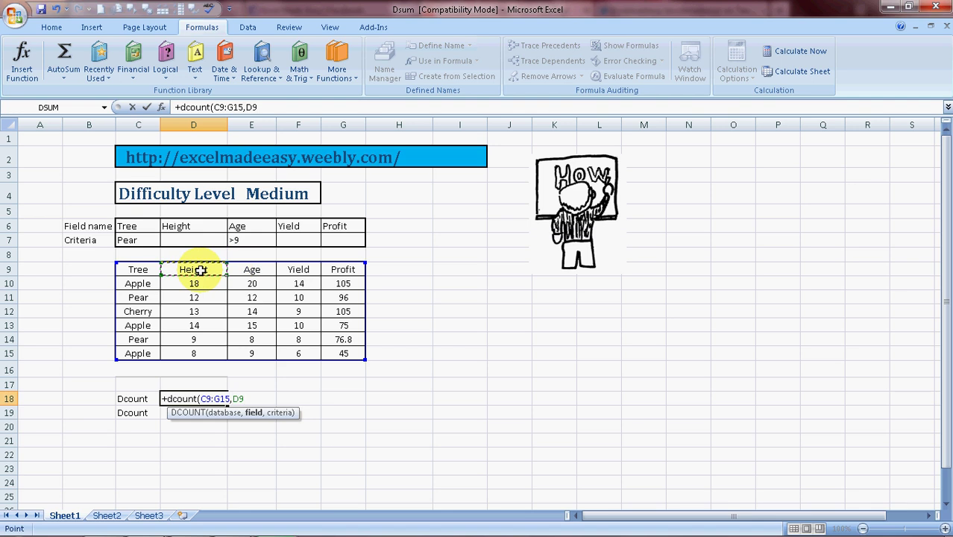
left_click(250, 398)
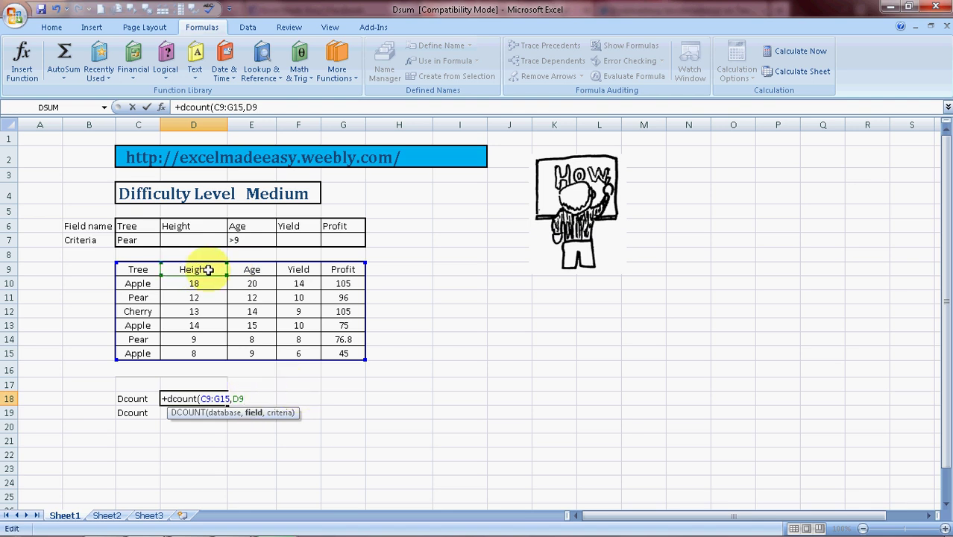
double_click(252, 400)
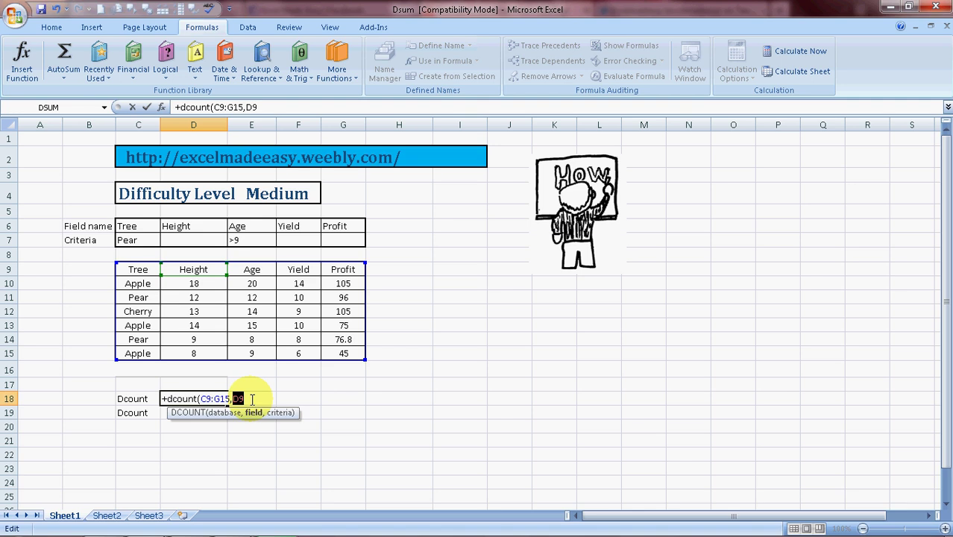
key("F9")
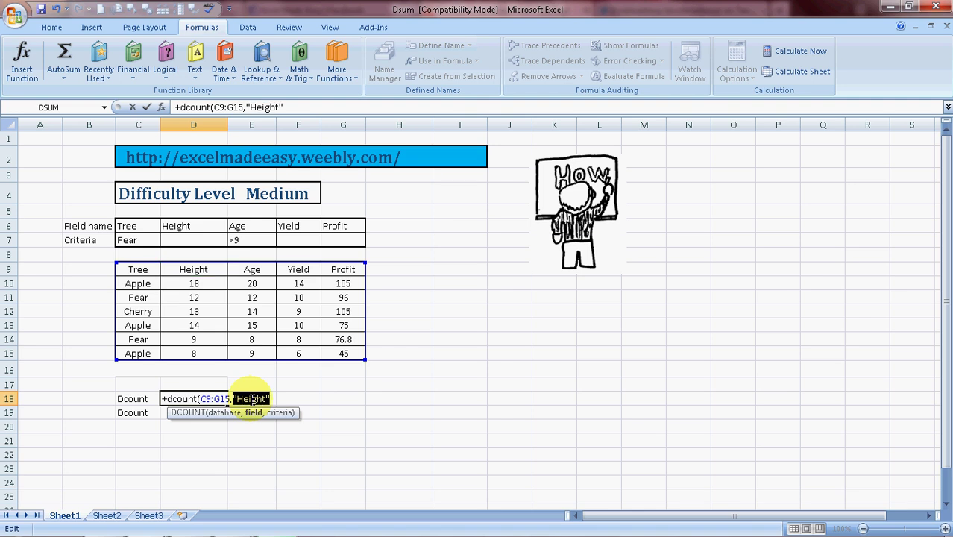
left_click(274, 400)
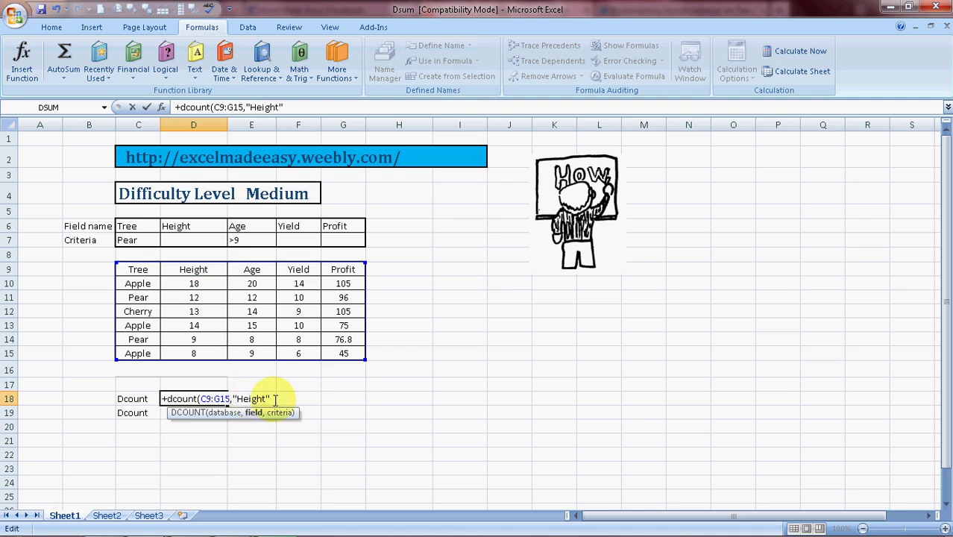
Complete the D18 formula with criteria range C6:E7 and reselect the cell to review it.
type(",")
left_click_drag(131, 224, 251, 240)
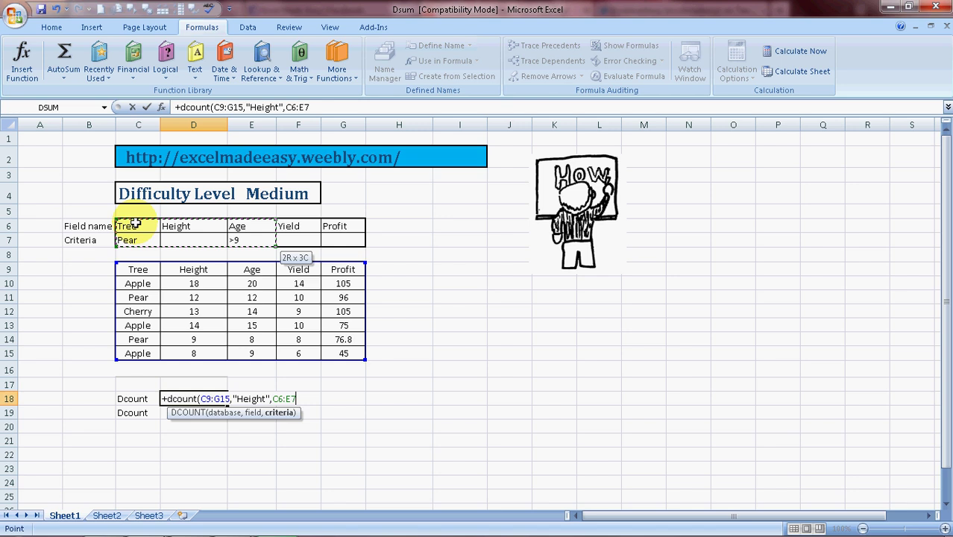
type(")")
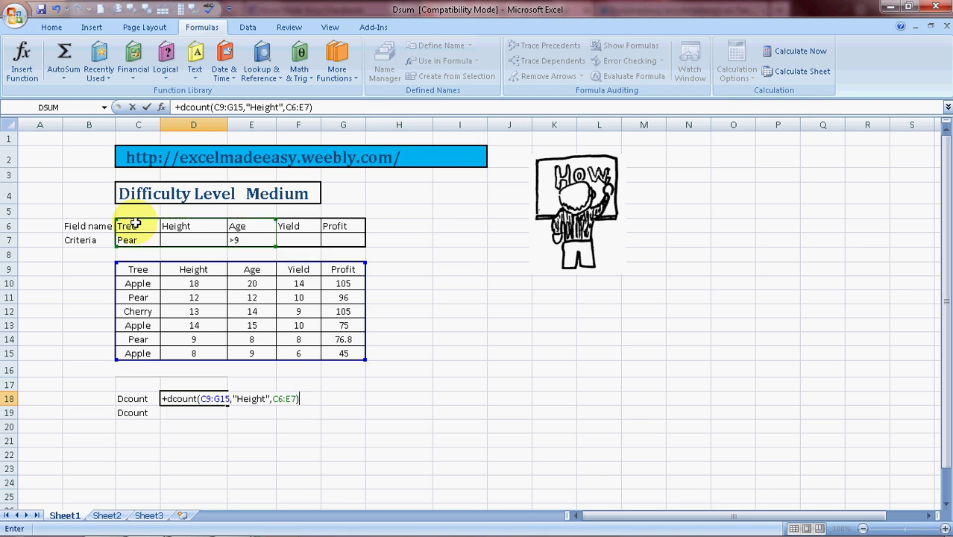
key("Return")
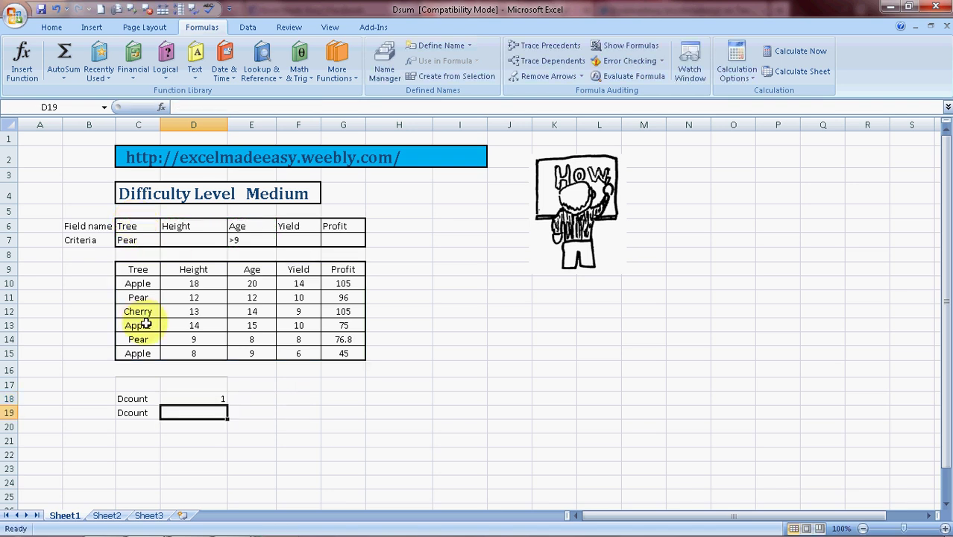
left_click(200, 398)
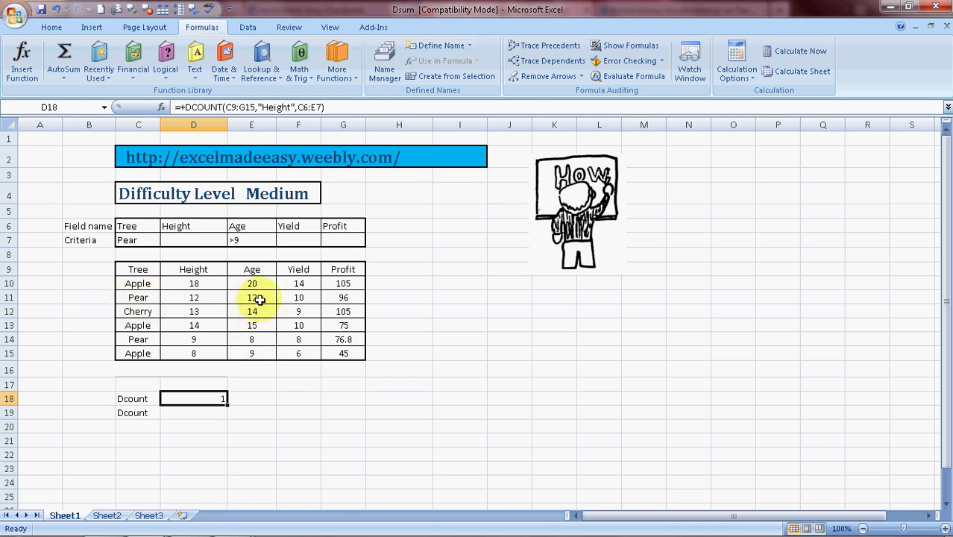
Search for the dcount function for cell D19 using Insert Function and open its arguments.
left_click(197, 411)
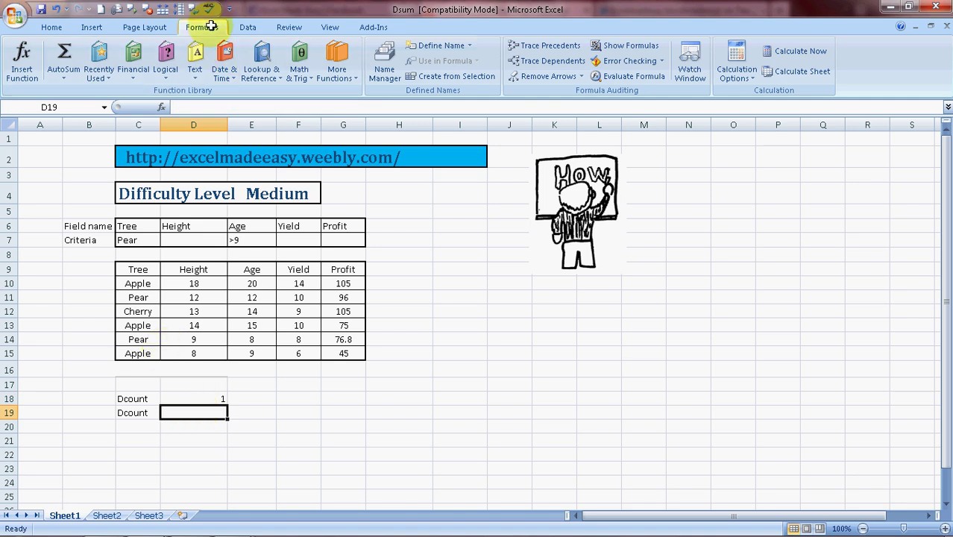
left_click(22, 61)
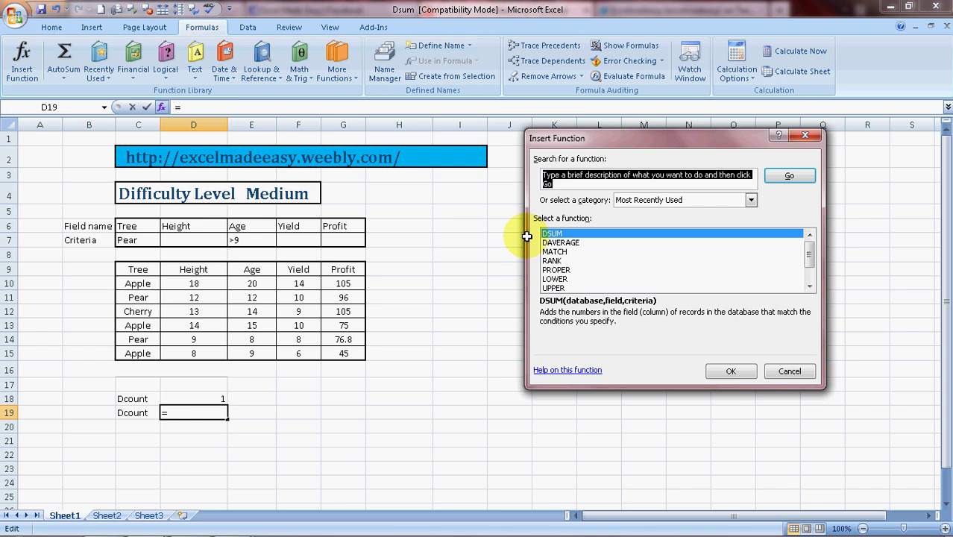
type("dcount")
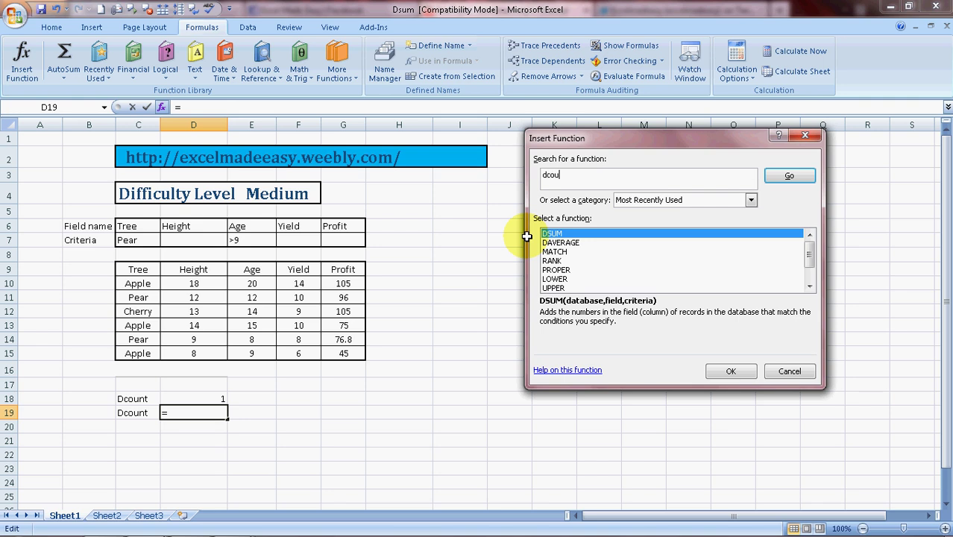
left_click(790, 175)
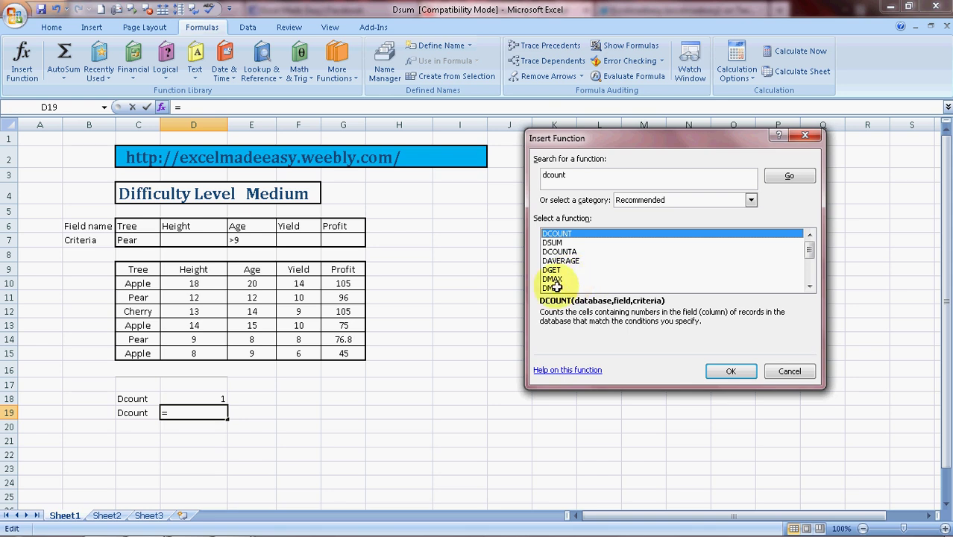
left_click(809, 286)
left_click(809, 286)
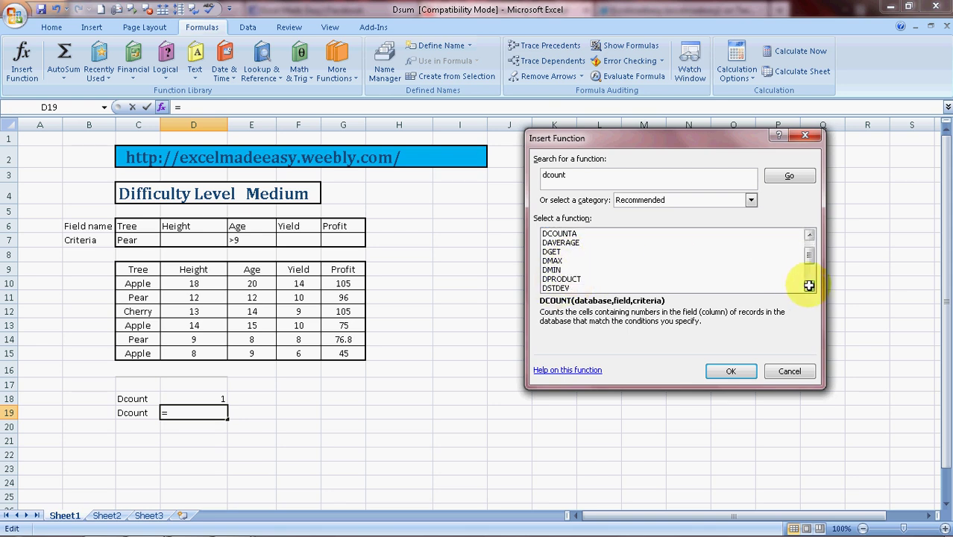
left_click_drag(810, 252, 809, 240)
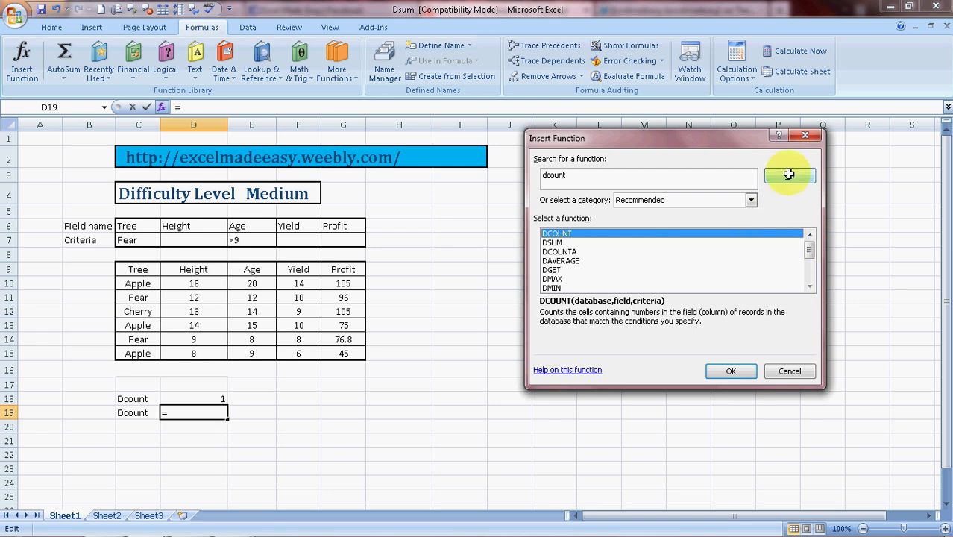
left_click(731, 371)
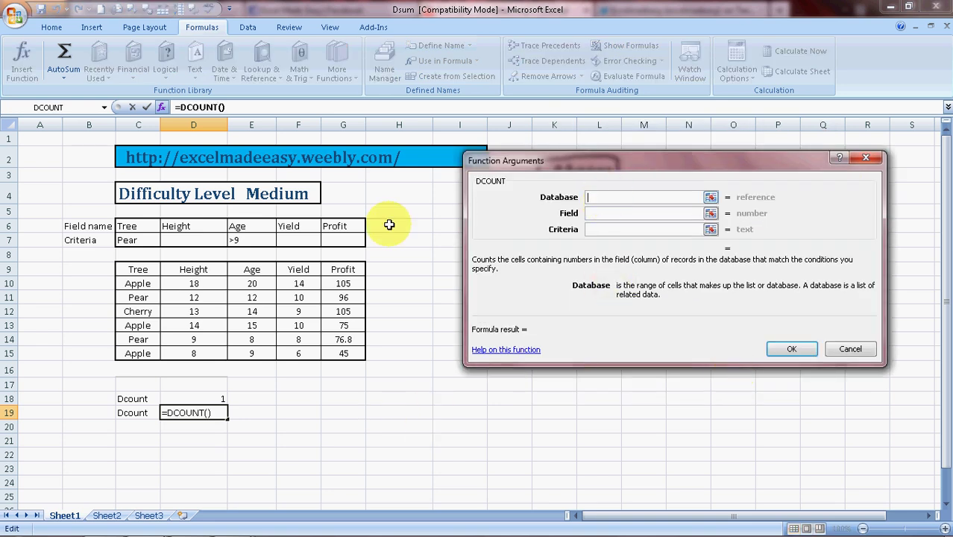
Set the DCOUNT Database argument to the full tree table with headers, C9:G15.
left_click(136, 269)
key("shift+Right")
key("shift+Right")
key("shift+Right")
key("shift+Right")
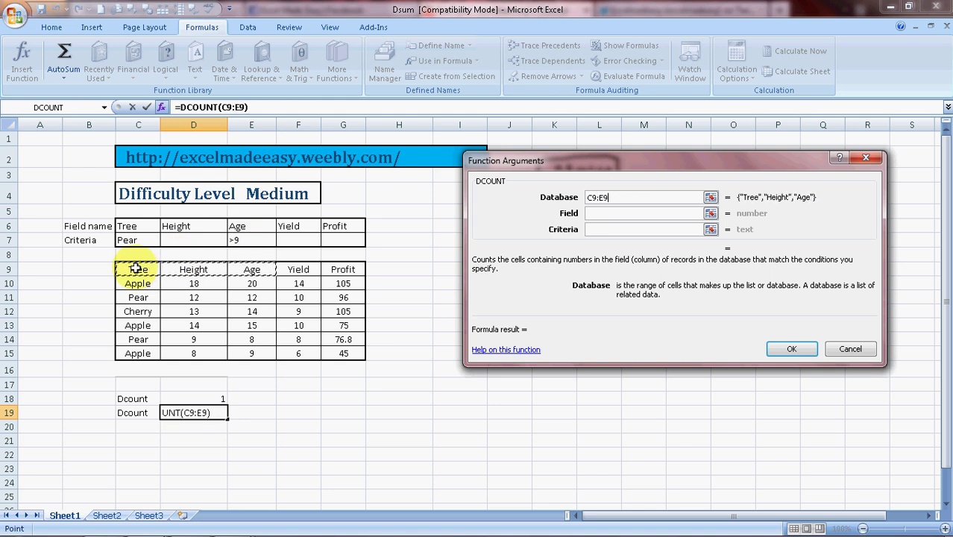
key("shift+Down")
key("shift+Down")
key("shift+Down")
key("shift+Down")
key("shift+Down")
key("shift+Down")
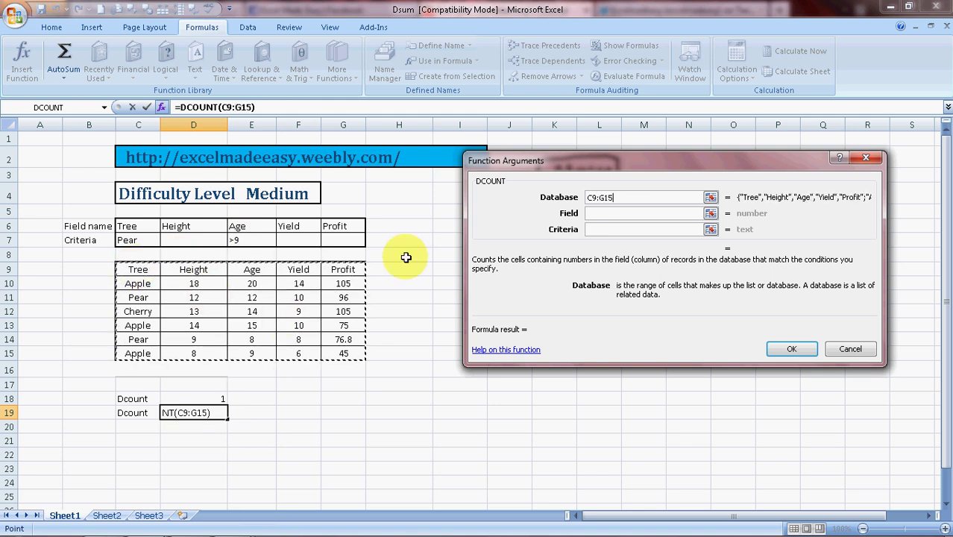
Set the Field argument to the Profit header G9 and Criteria to C6:E7, and enter the function in D19.
left_click(602, 213)
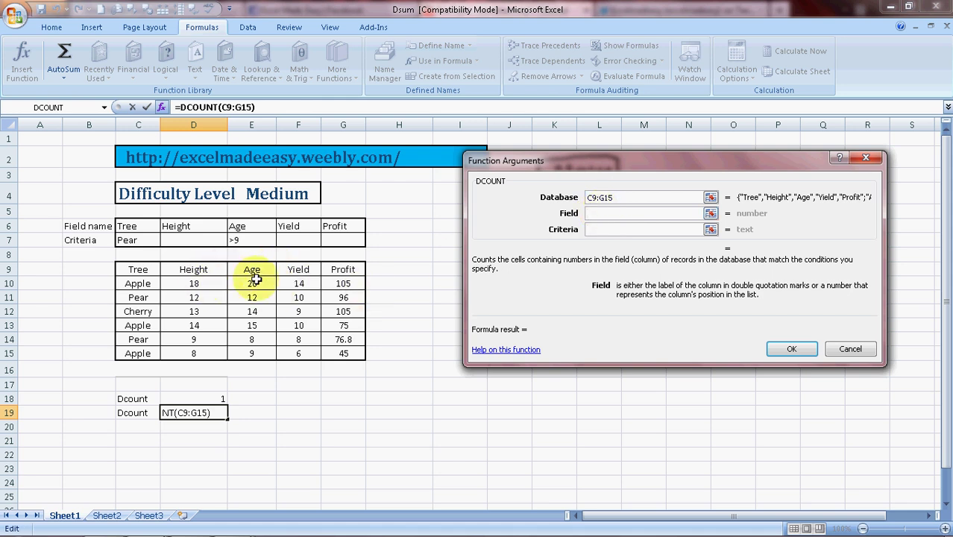
left_click(351, 271)
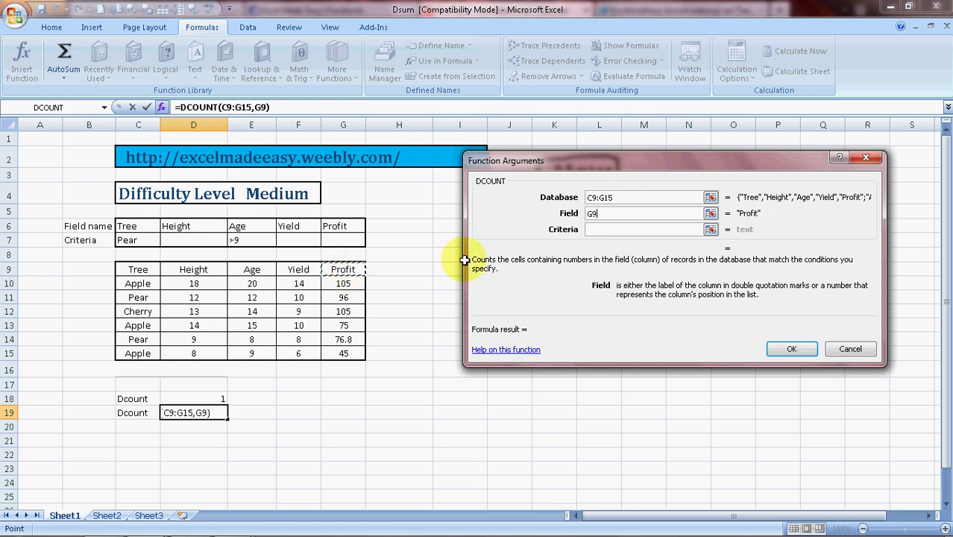
left_click(609, 227)
left_click(140, 227)
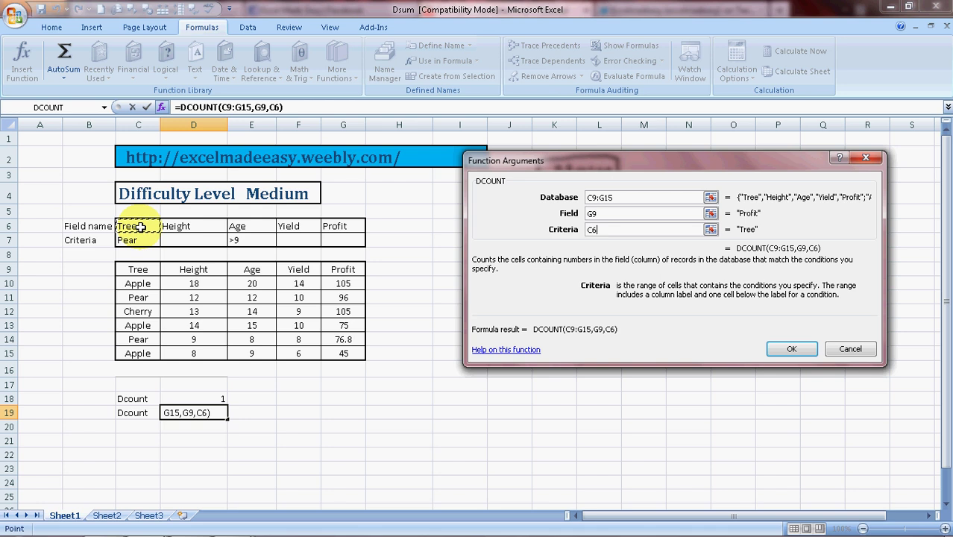
left_click(136, 240)
left_click(140, 228)
key("shift+Down")
key("shift+Right")
key("shift+Right")
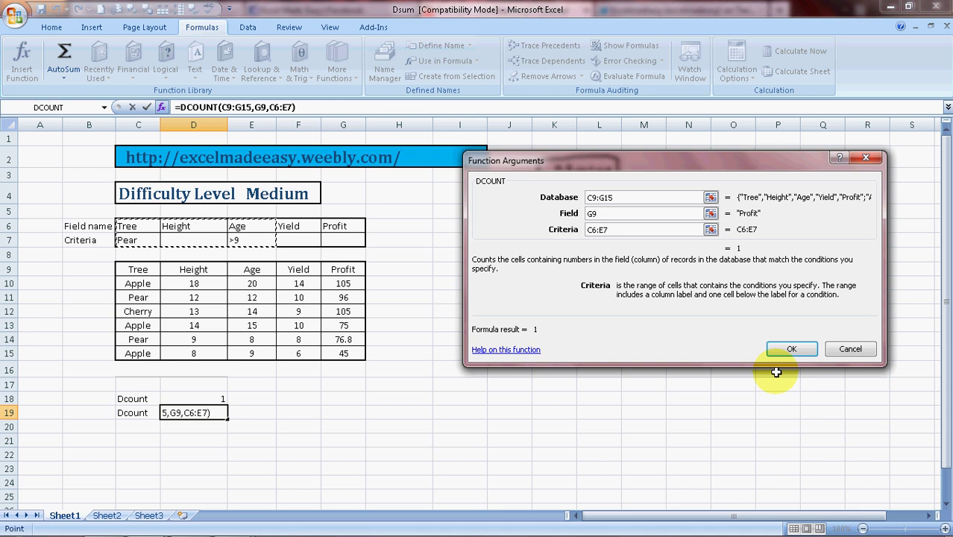
left_click(792, 352)
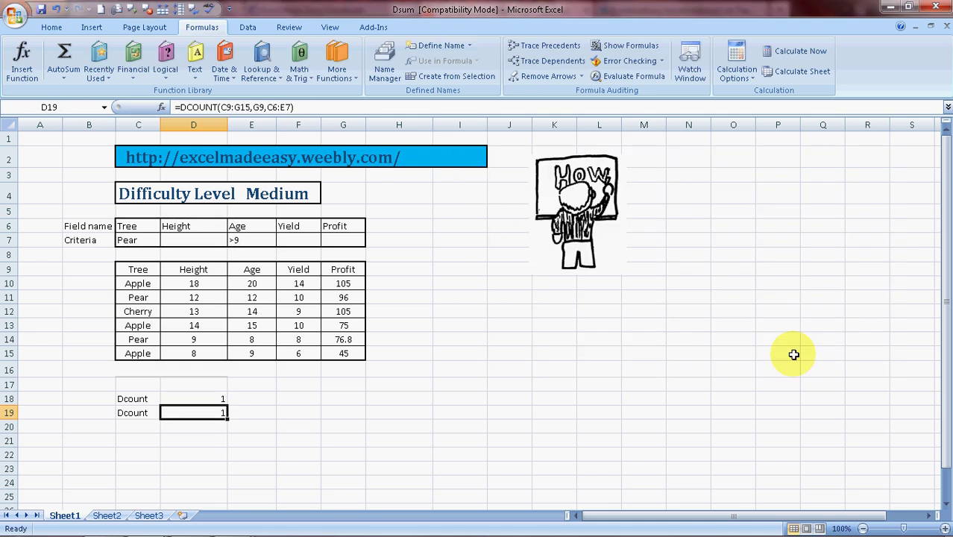
left_click(302, 444)
key("Up")
key("Up")
key("Left")
key("Left")
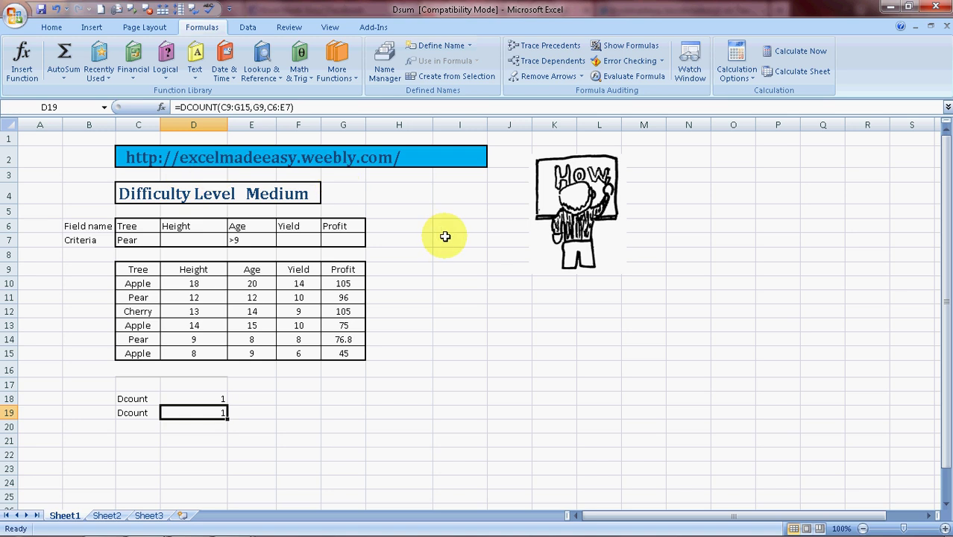
Switch to Firefox and view the Excel Made Easy home page, including its English and Hindi training video sections.
key("alt+Tab")
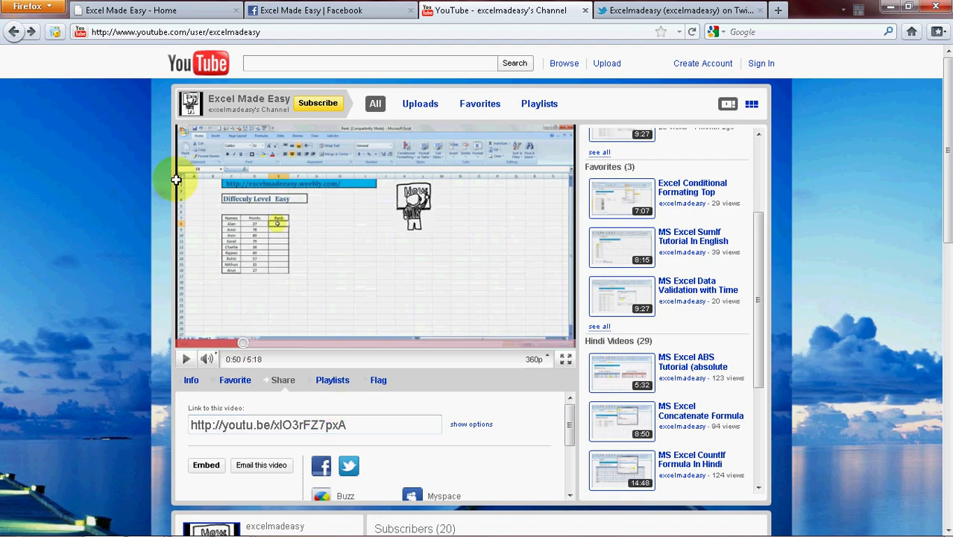
left_click(162, 9)
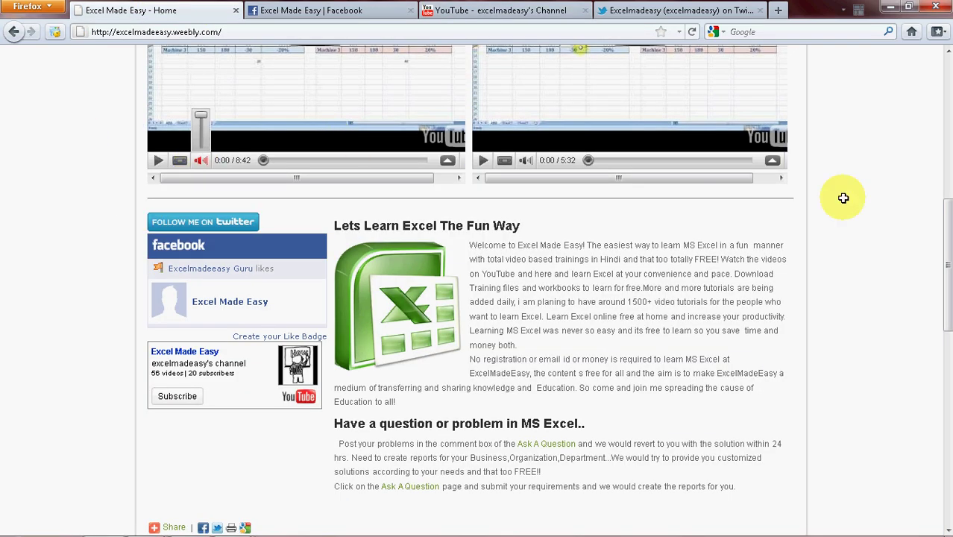
scroll(843, 198, "up", 12)
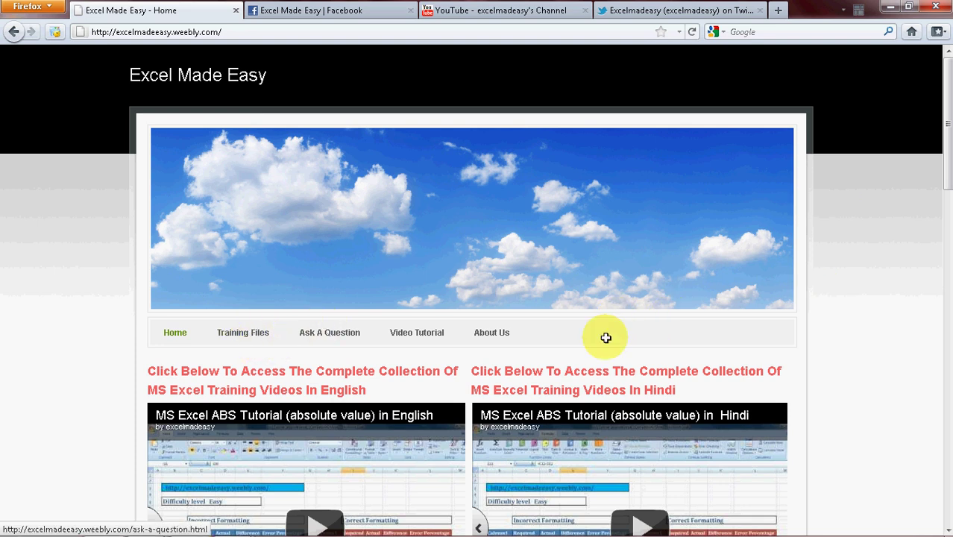
left_click_drag(949, 123, 949, 169)
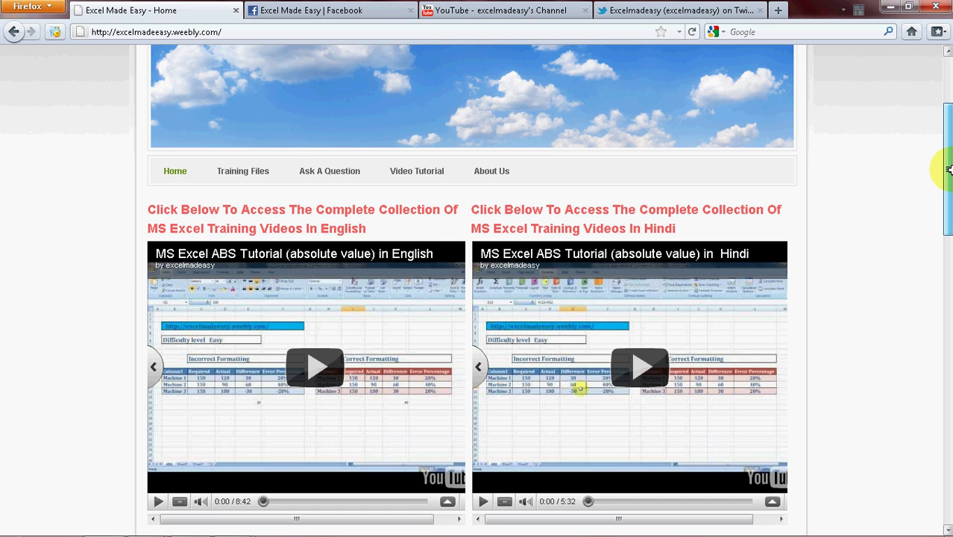
left_click_drag(949, 160, 949, 178)
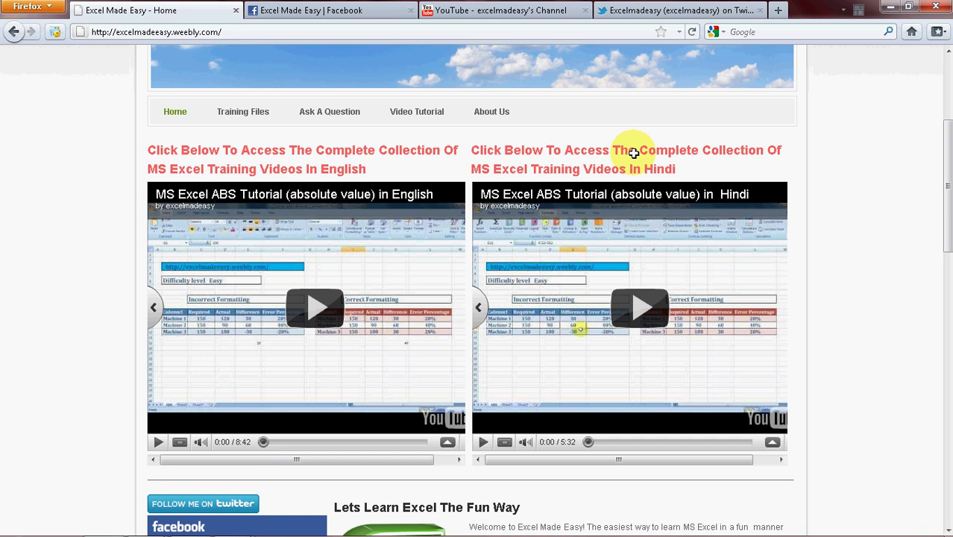
View the home page's social links and introduction, and the Excel Made Easy pages on Twitter and Facebook.
left_click_drag(948, 132, 947, 220)
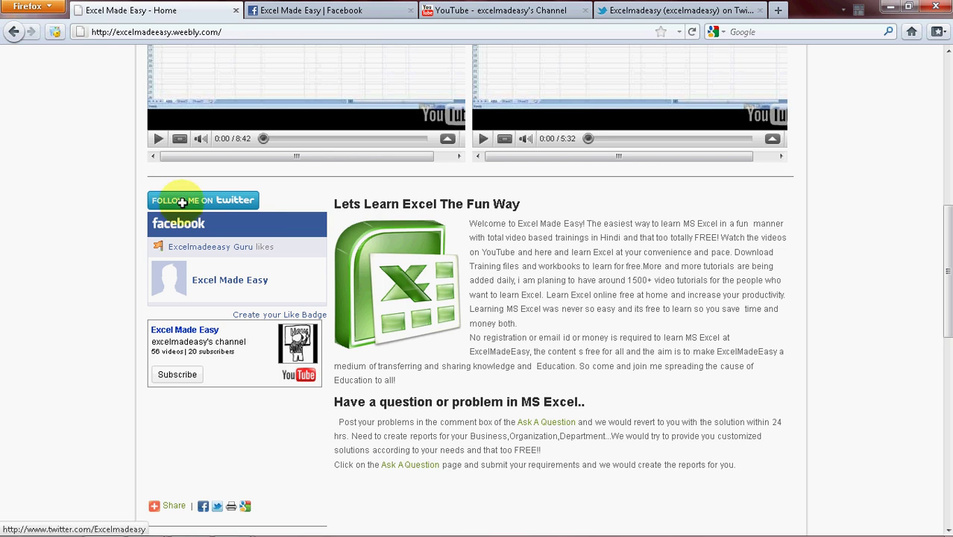
left_click(651, 11)
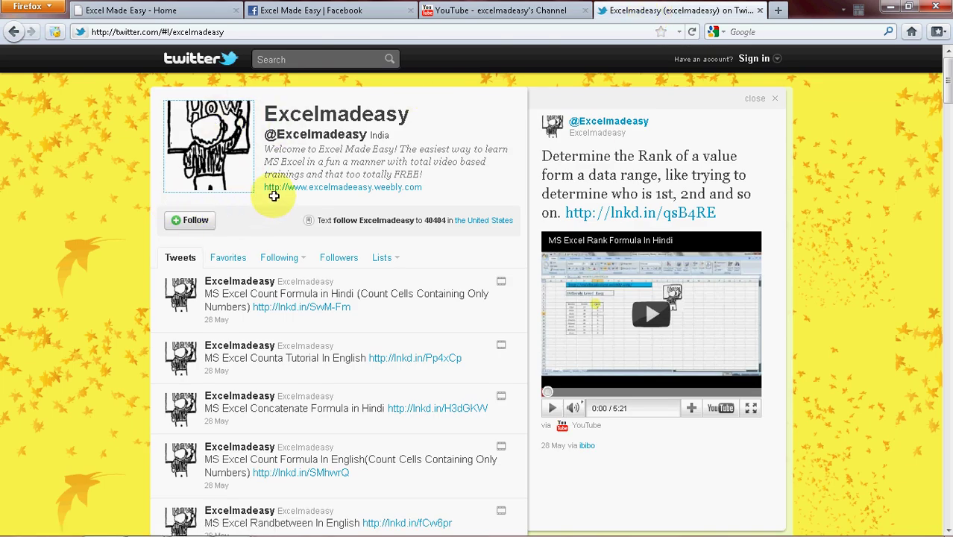
left_click(343, 10)
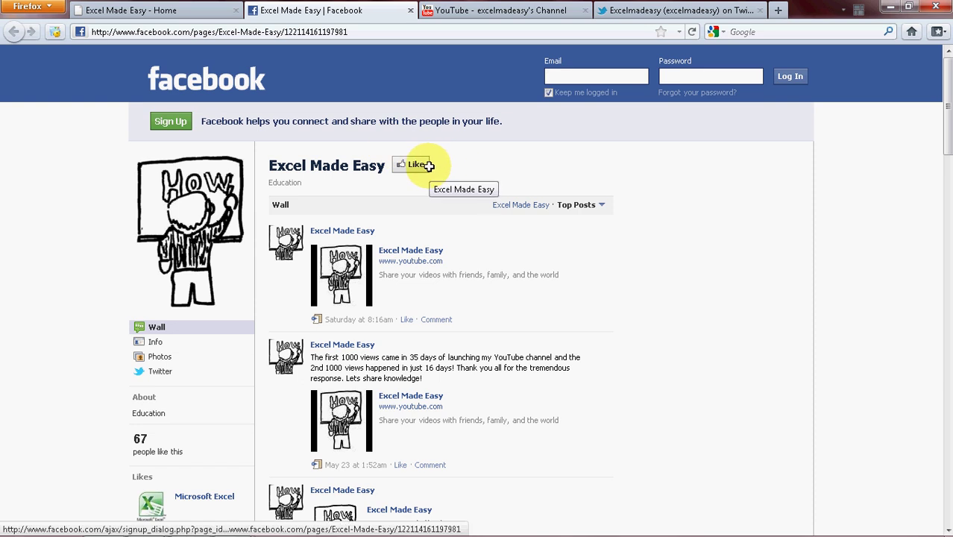
Look through the featured video's Share options on the excelmadeasy YouTube channel, and switch back to the Dsum workbook in Excel.
left_click(493, 15)
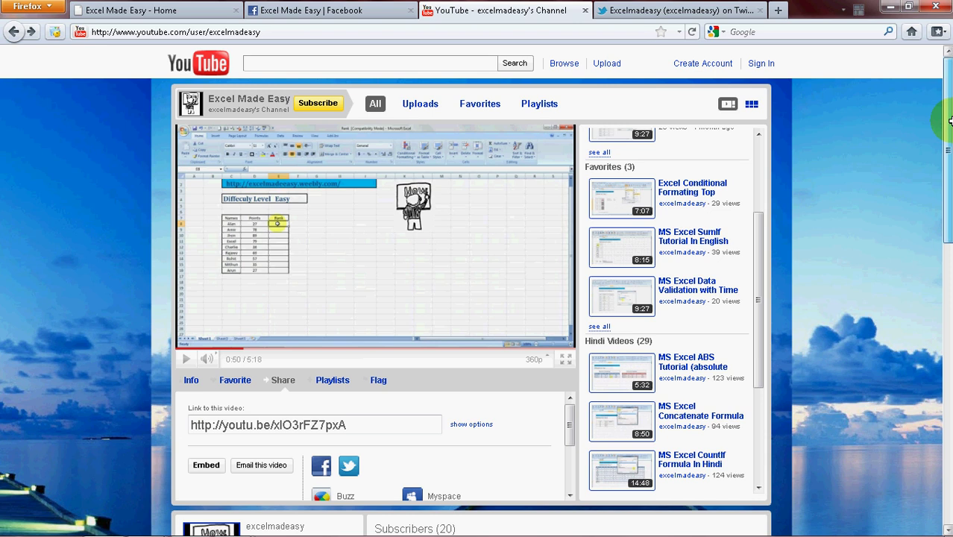
left_click_drag(950, 121, 949, 166)
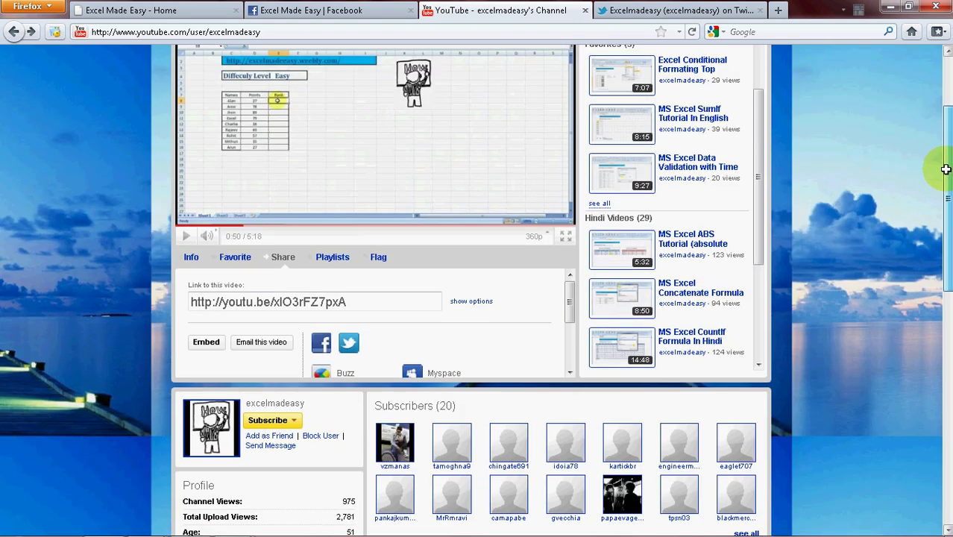
left_click(283, 258)
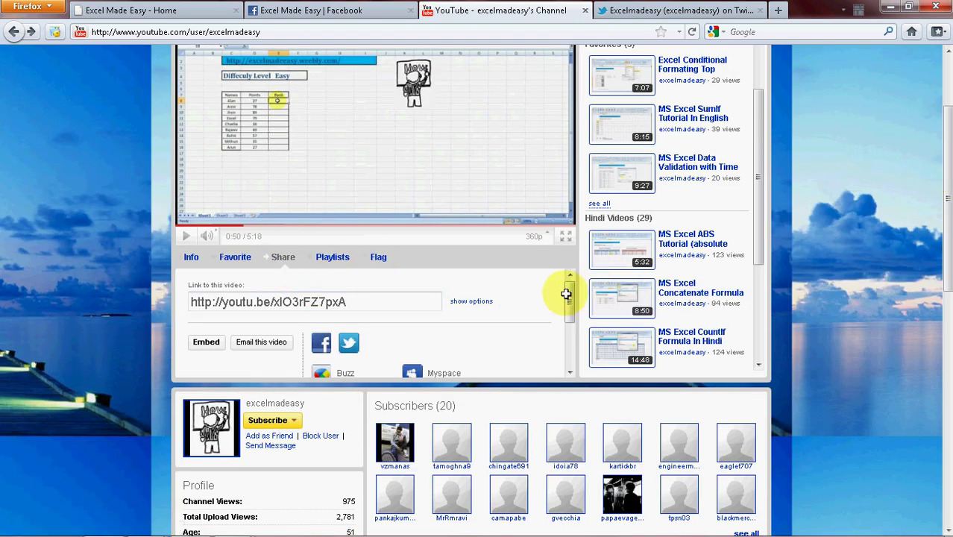
mouse_move(566, 293)
left_mouse_down()
mouse_move(567, 308)
mouse_move(568, 292)
left_mouse_up()
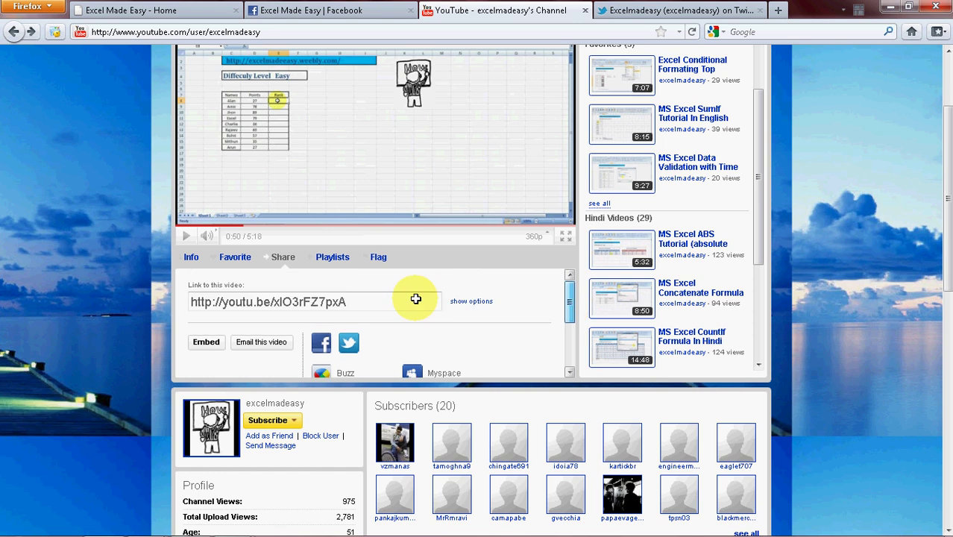
scroll(385, 315, "down", 3)
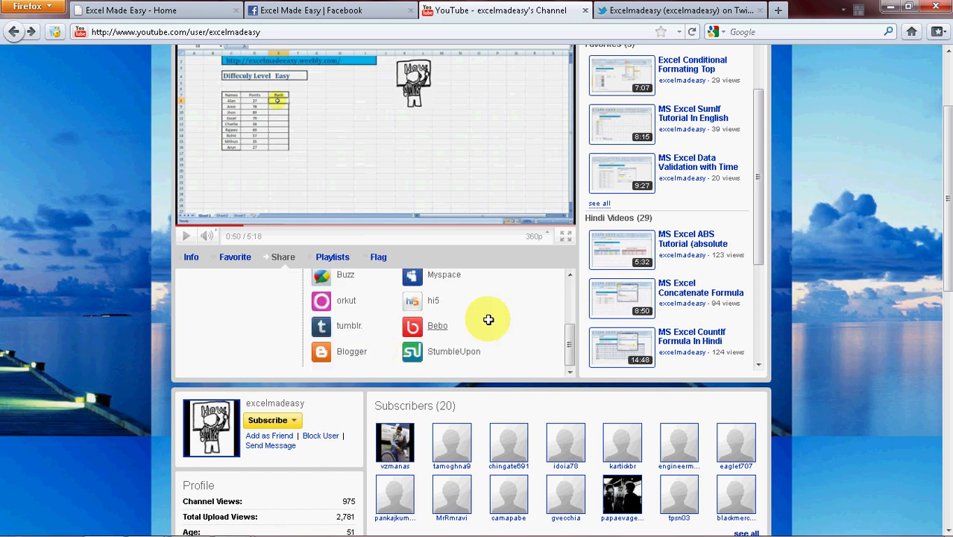
left_click_drag(568, 340, 568, 286)
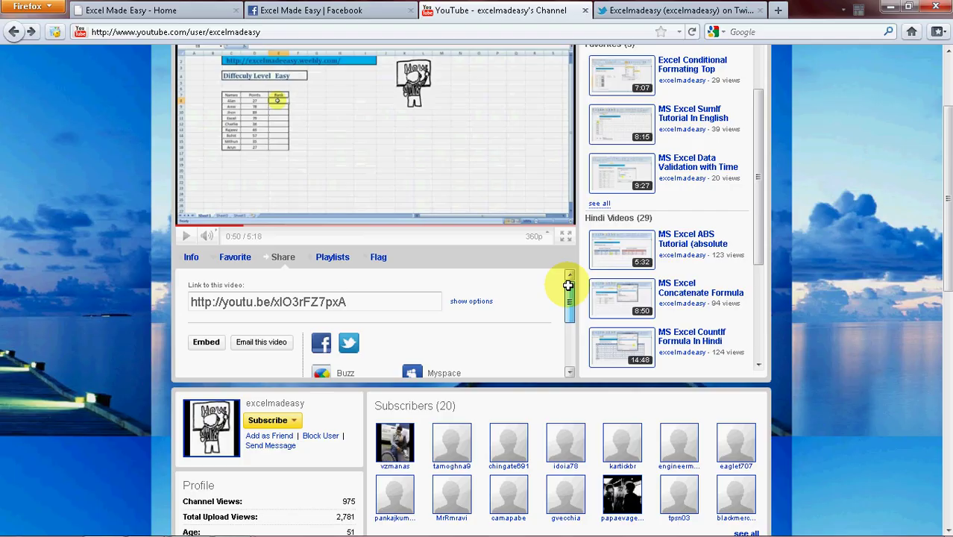
key("alt+Tab")
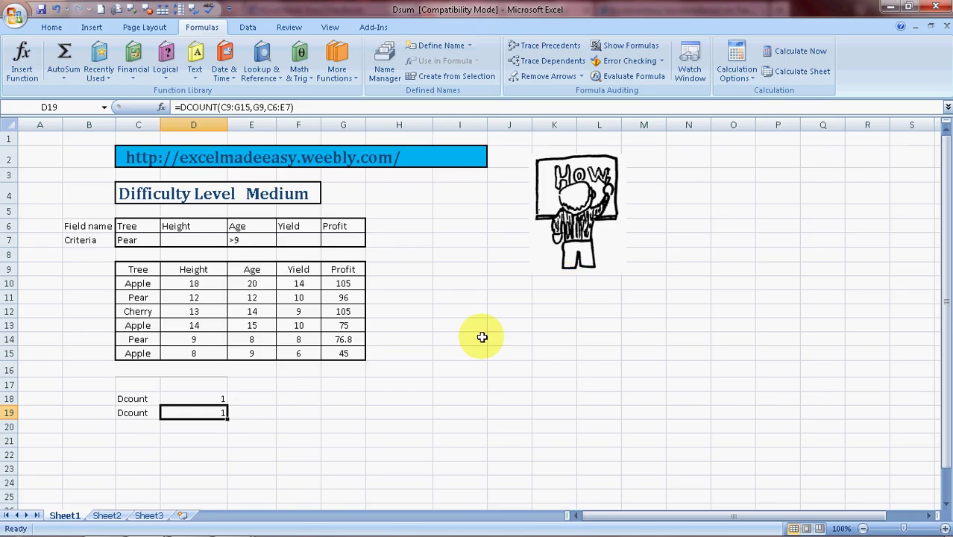